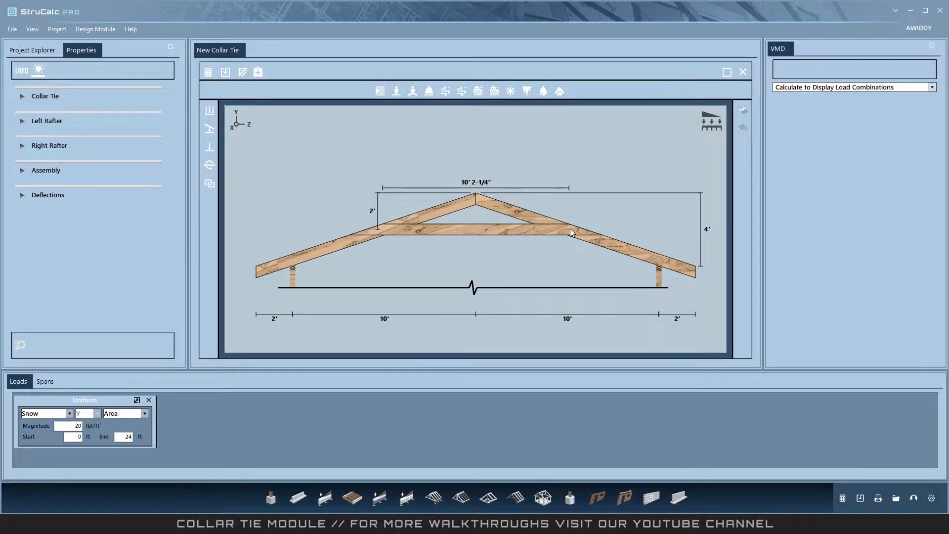
- Toggle the design method between ASD and LRFD and set wet service, then expand Collar Tie properties
{"action": "left_click", "coordinate": [21, 71]}
{"action": "left_click", "coordinate": [19, 71]}
{"action": "left_click", "coordinate": [38, 71]}
{"action": "left_click", "coordinate": [22, 97]}
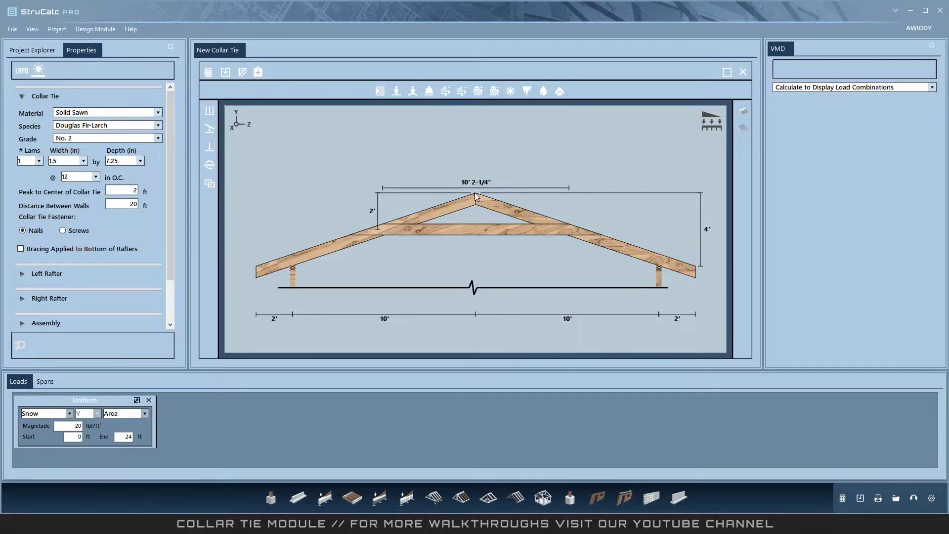
- Set the peak-to-collar-tie distance to 3 ft
{"action": "left_click", "coordinate": [126, 191]}
{"action": "type", "text": "3"}
{"action": "key", "text": "Tab"}
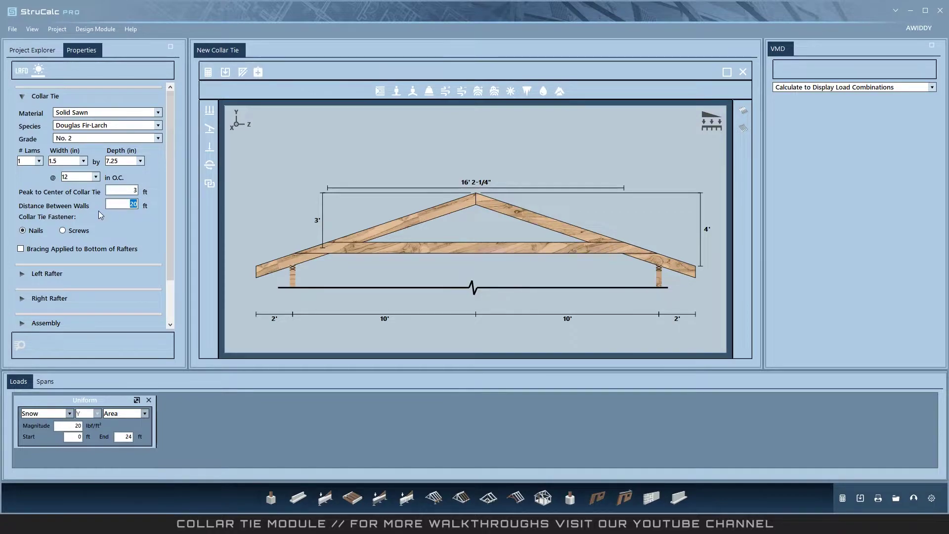
- Keep nails as the collar tie fastener after trying screws, and collapse the Collar Tie section
{"action": "left_click", "coordinate": [62, 230]}
{"action": "left_click", "coordinate": [36, 231]}
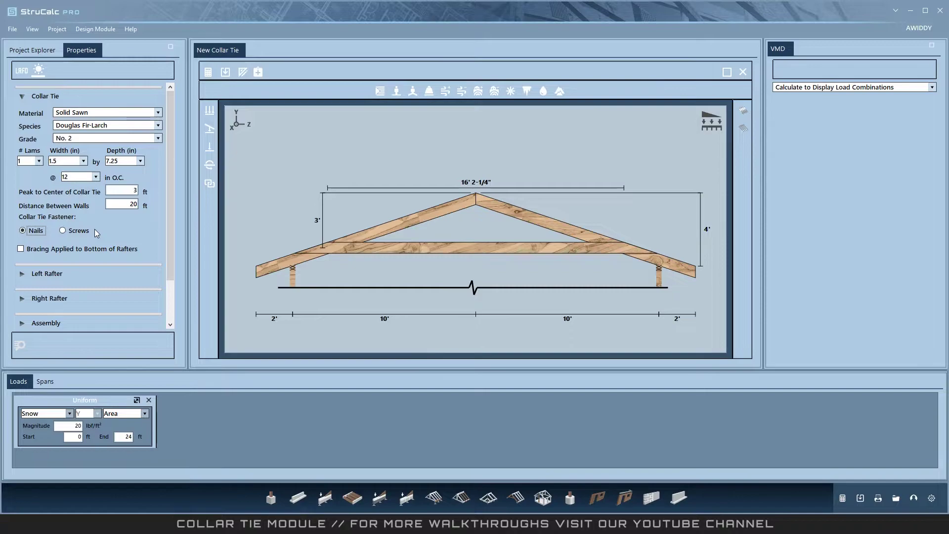
{"action": "left_click", "coordinate": [20, 249]}
- Expand the rafter sections and set the left rafter depth to 9.25 in
{"action": "left_click", "coordinate": [22, 96]}
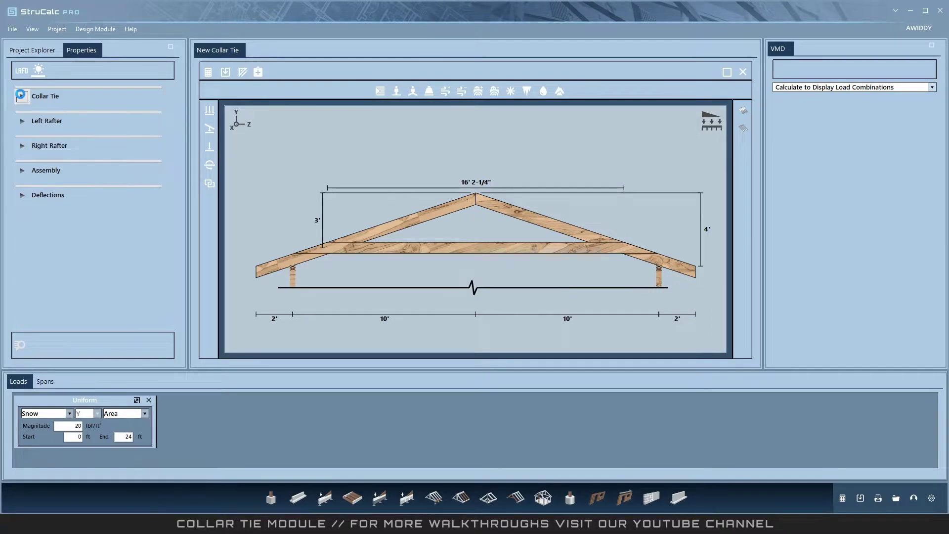
{"action": "left_click", "coordinate": [20, 120]}
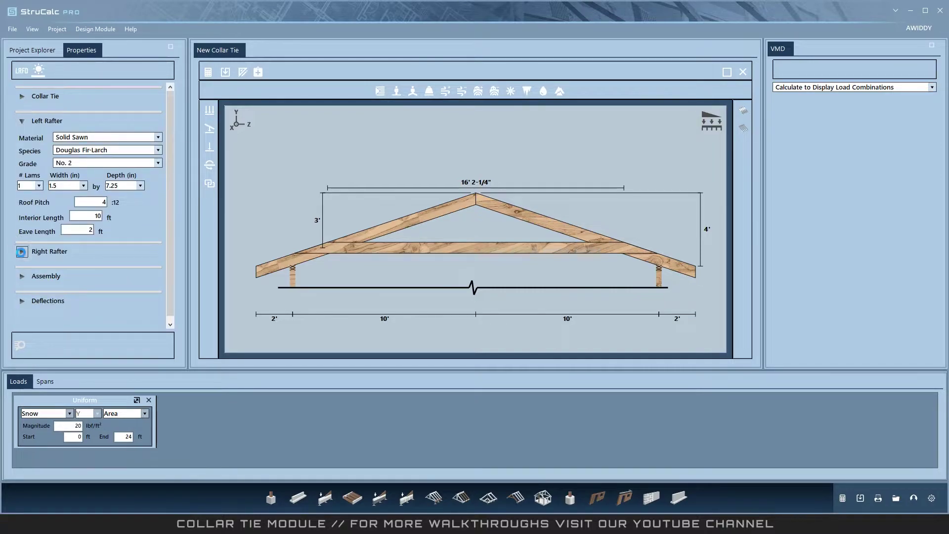
{"action": "left_click", "coordinate": [22, 252]}
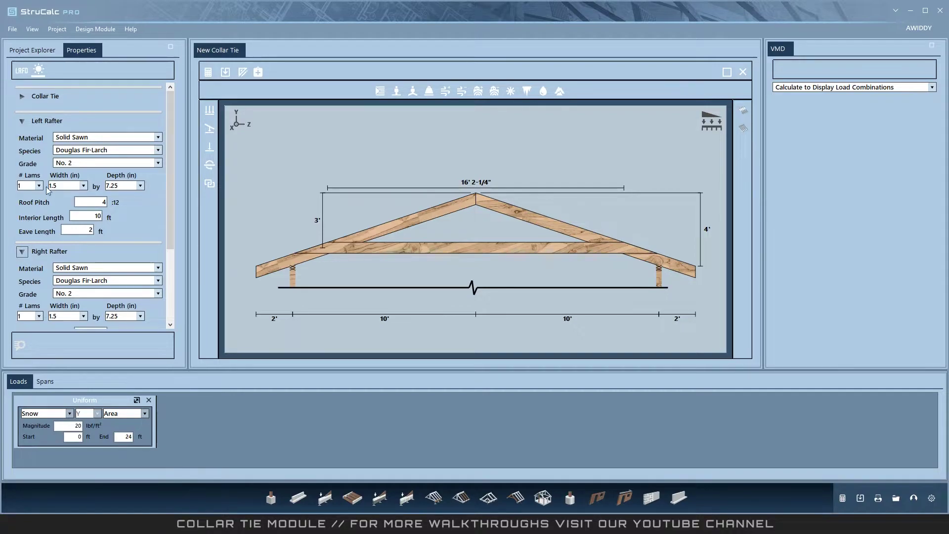
{"action": "left_click", "coordinate": [130, 186]}
{"action": "left_click", "coordinate": [140, 185]}
{"action": "left_click", "coordinate": [121, 225]}
- Set the left rafter roof pitch to 6:12 and collapse both rafter sections
{"action": "left_click", "coordinate": [100, 202]}
{"action": "type", "text": "6"}
{"action": "key", "text": "Tab"}
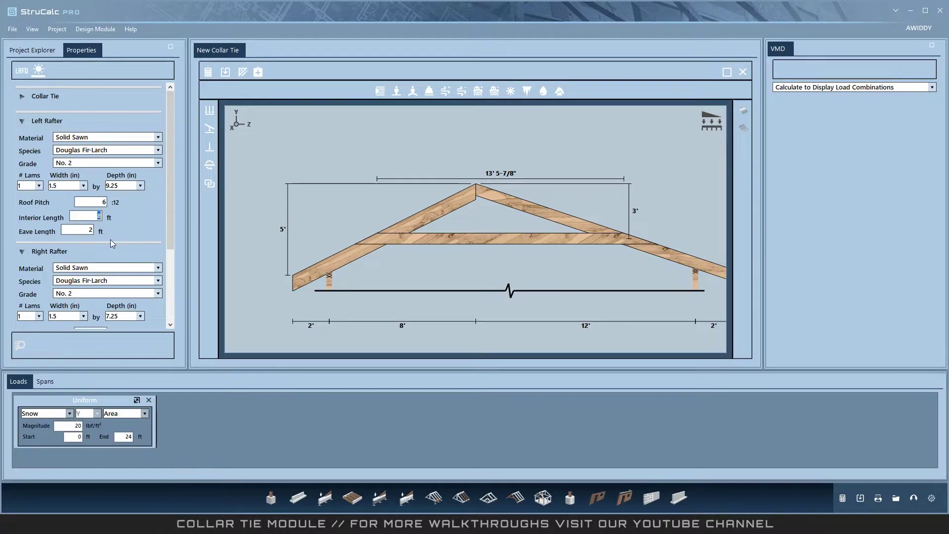
{"action": "scroll", "coordinate": [149, 215], "scroll_direction": "down", "scroll_amount": 3}
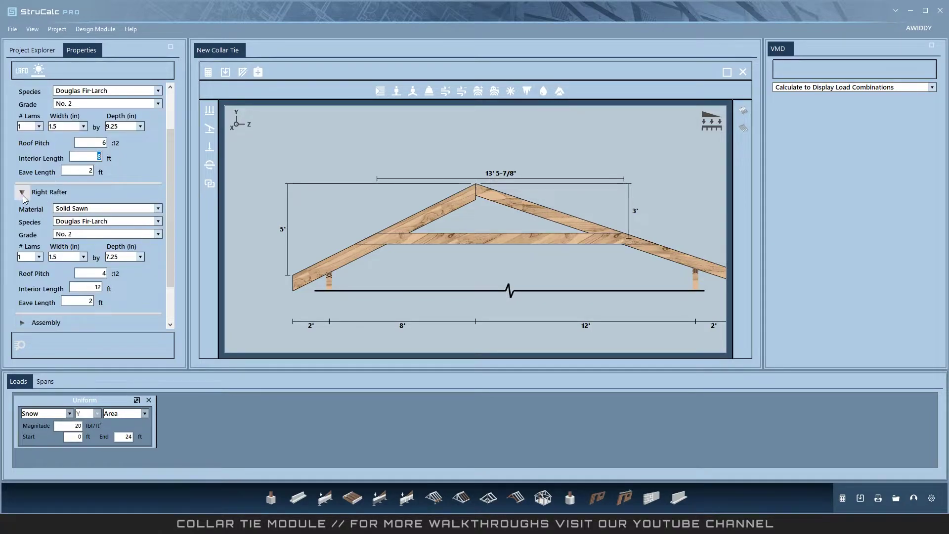
{"action": "left_click", "coordinate": [22, 196]}
{"action": "left_click", "coordinate": [23, 122]}
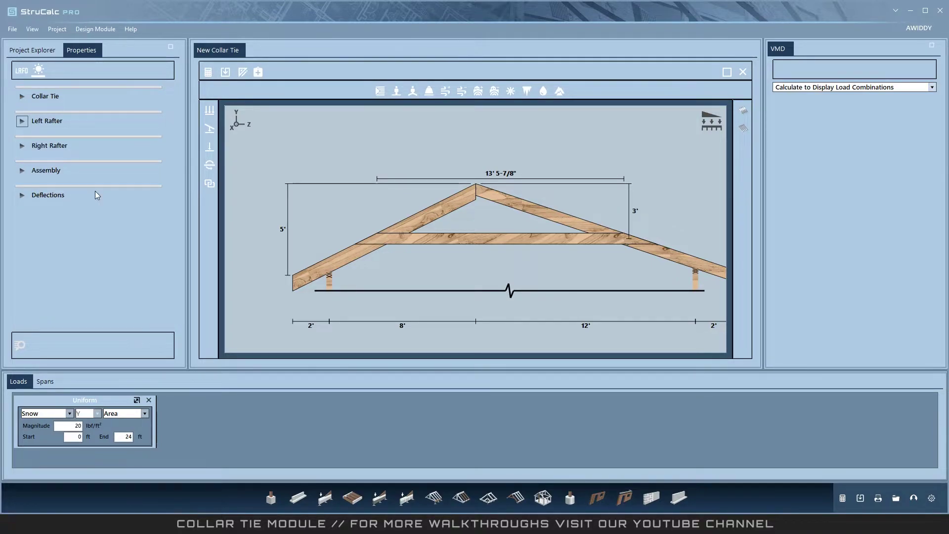
{"action": "left_click", "coordinate": [21, 170]}
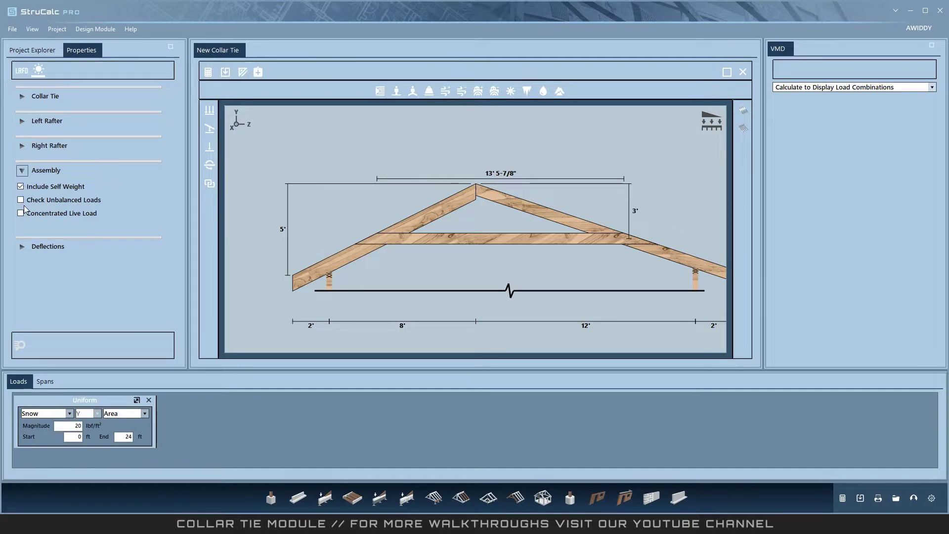
{"action": "left_click", "coordinate": [22, 170]}
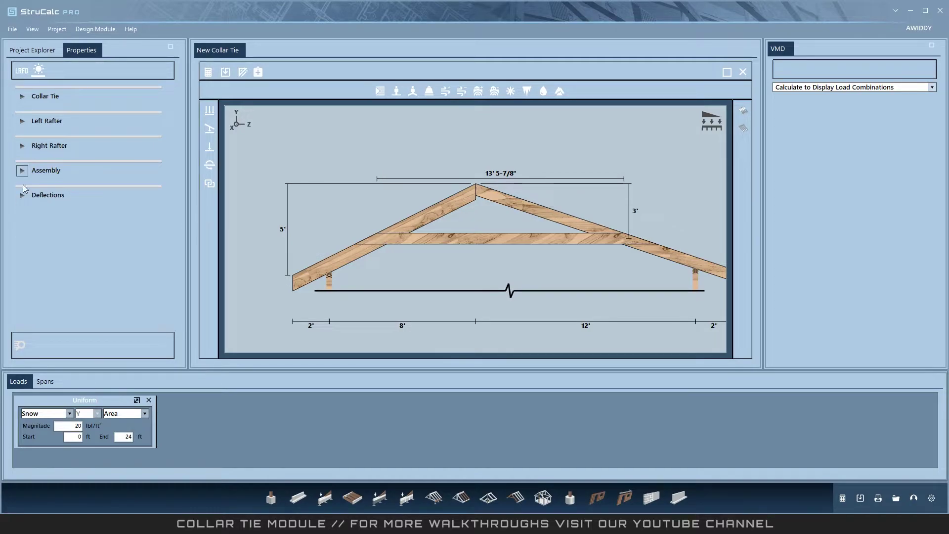
{"action": "left_click", "coordinate": [22, 194]}
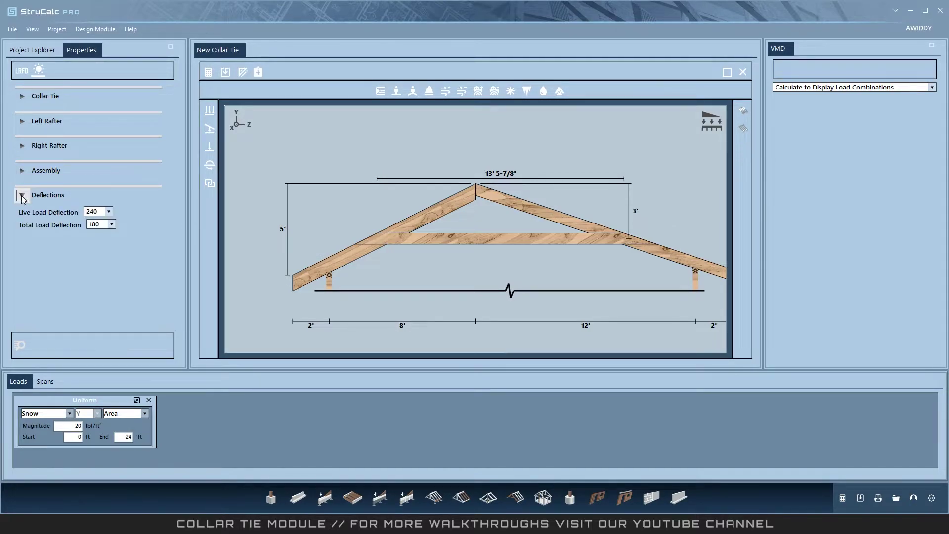
{"action": "left_click", "coordinate": [22, 195]}
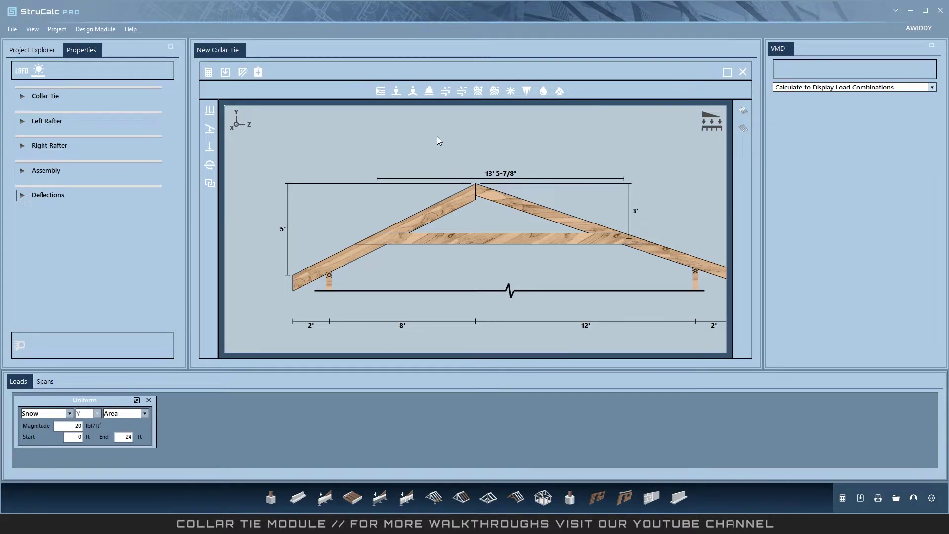
- Switch to the straightened beam view and inspect support C at 10 ft
{"action": "left_click", "coordinate": [718, 121]}
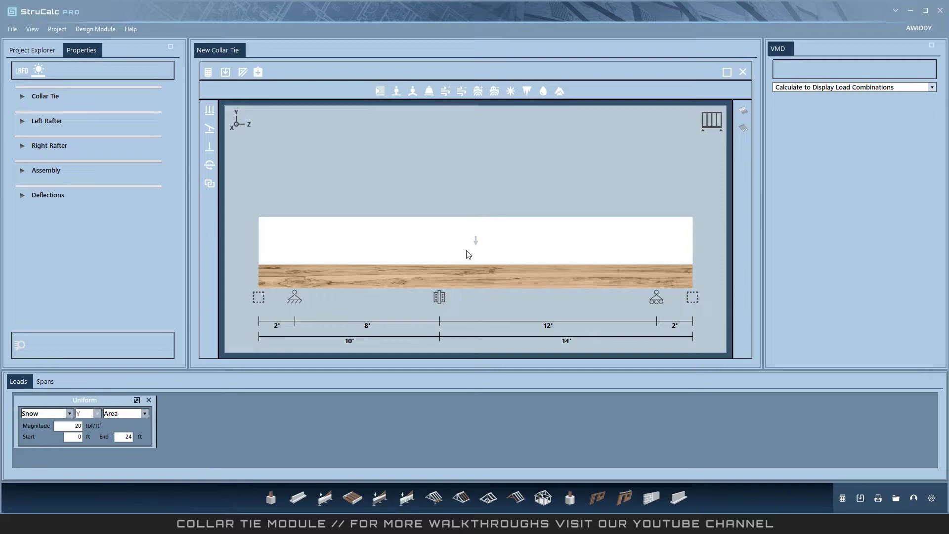
{"action": "left_click", "coordinate": [439, 298]}
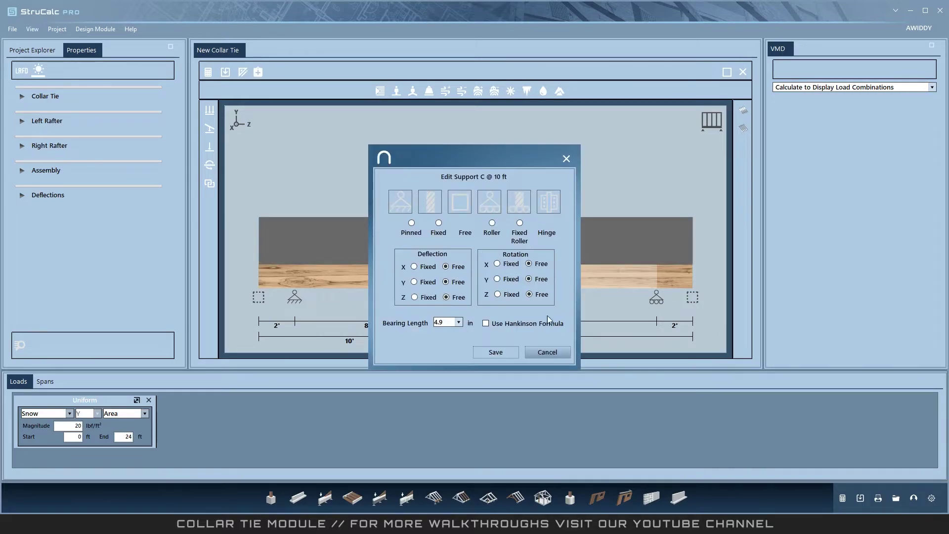
{"action": "left_click", "coordinate": [547, 351]}
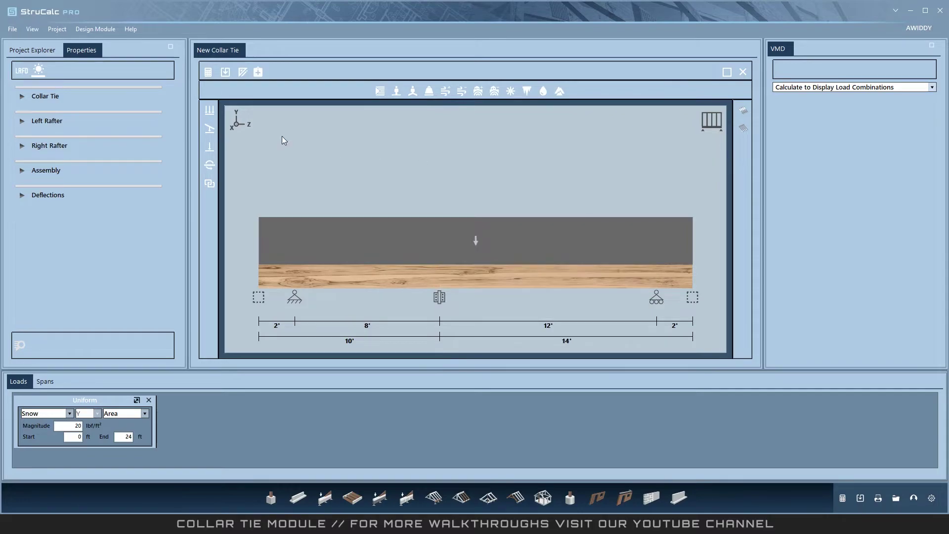
- Add a trapezoidal live load from 40 to 10 lbf/ft, then return to the truss elevation
{"action": "left_click", "coordinate": [209, 129]}
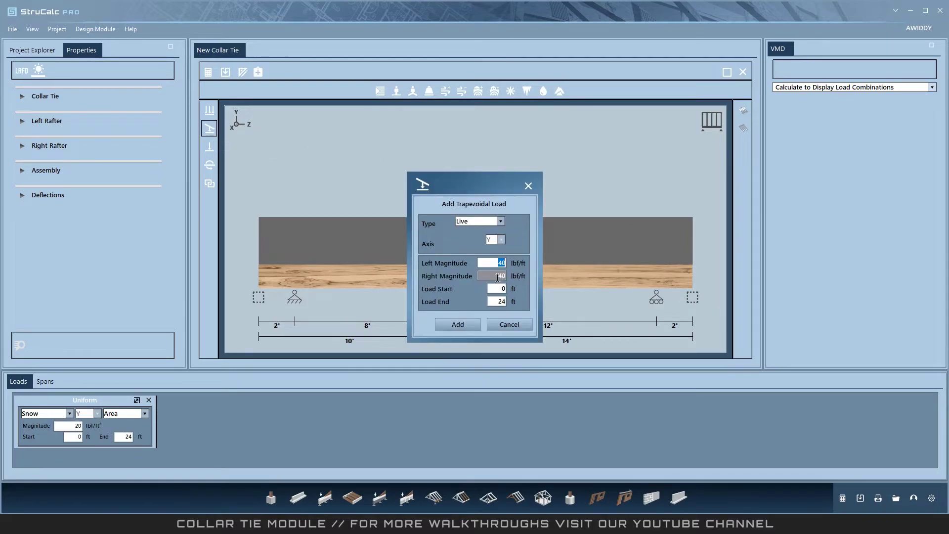
{"action": "left_click", "coordinate": [497, 277]}
{"action": "type", "text": "10"}
{"action": "left_click", "coordinate": [463, 324]}
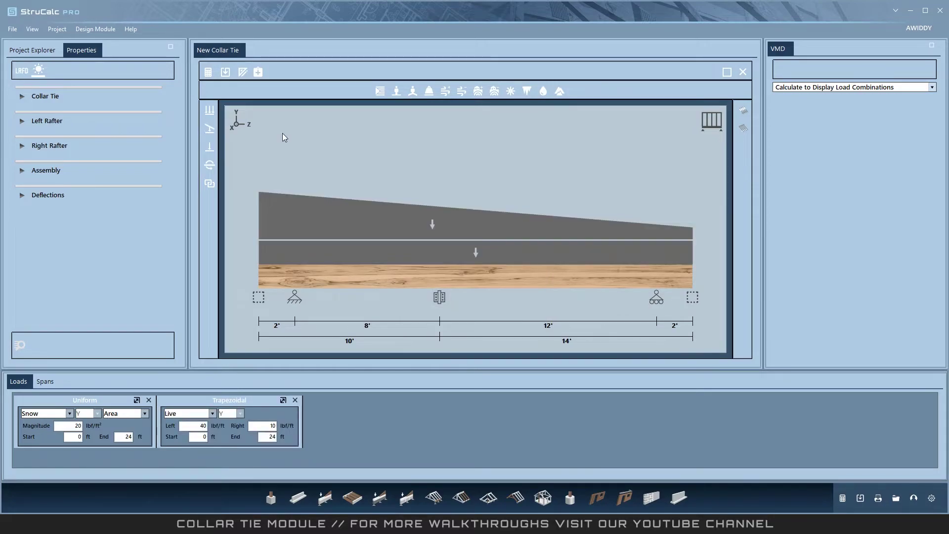
{"action": "left_click", "coordinate": [712, 121]}
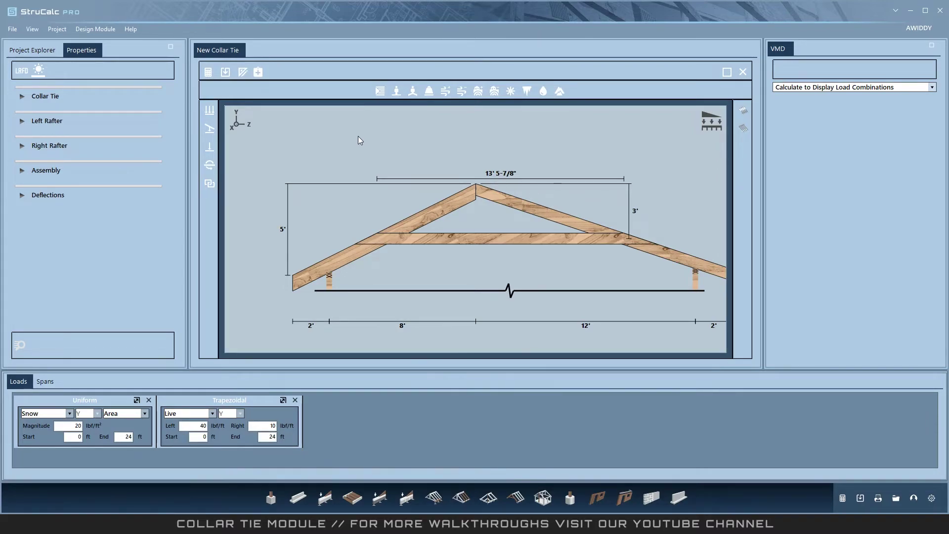
- Deepen the right rafter to 9.25 in, recalculate so all checks pass, and open print preview
{"action": "left_click", "coordinate": [208, 73]}
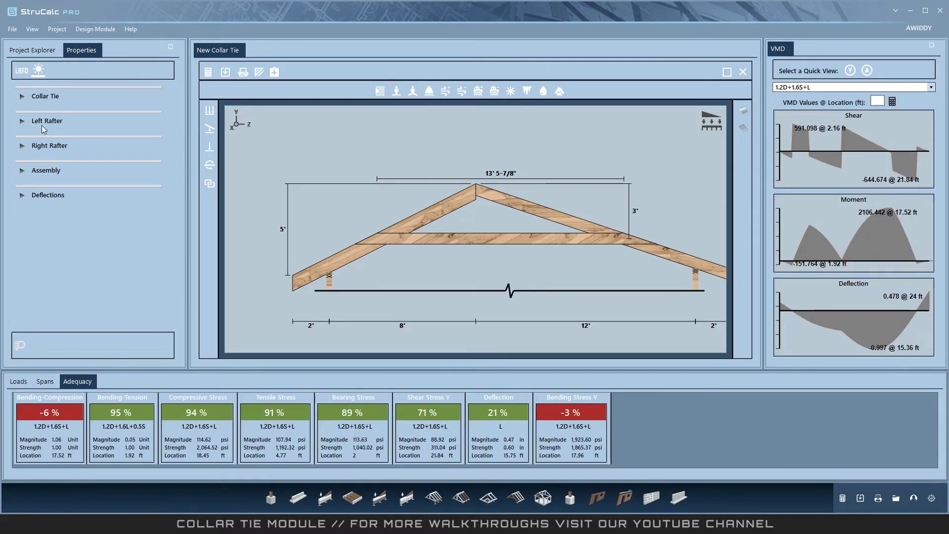
{"action": "left_click", "coordinate": [25, 149]}
{"action": "left_click", "coordinate": [141, 212]}
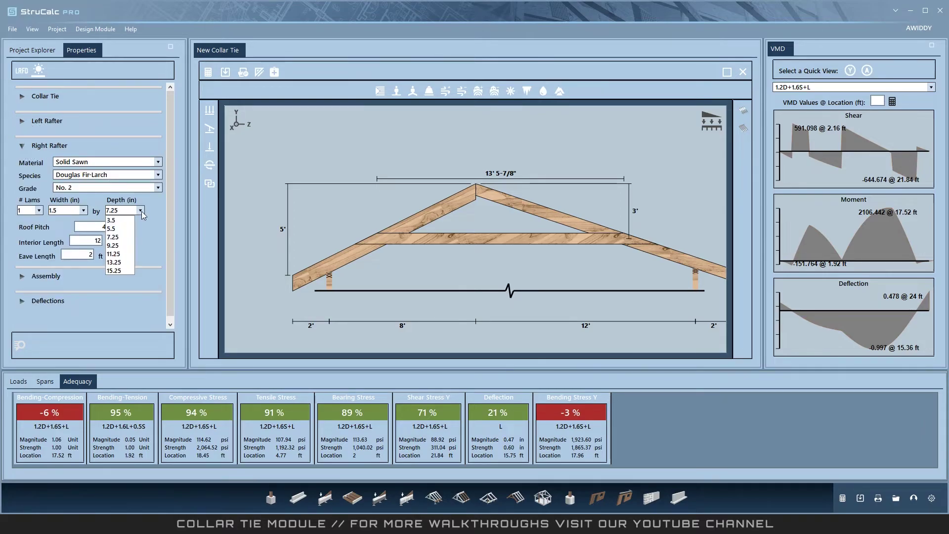
{"action": "left_click", "coordinate": [113, 246]}
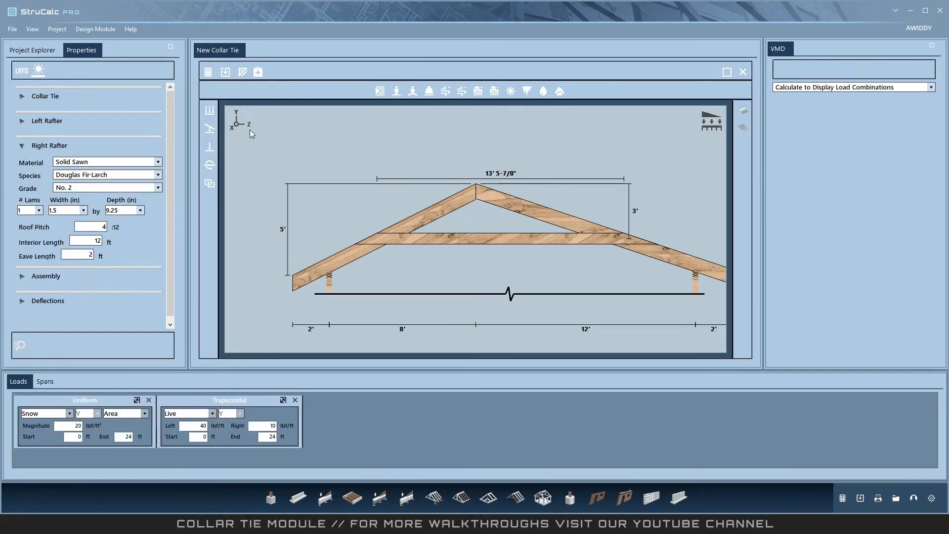
{"action": "left_click", "coordinate": [208, 73]}
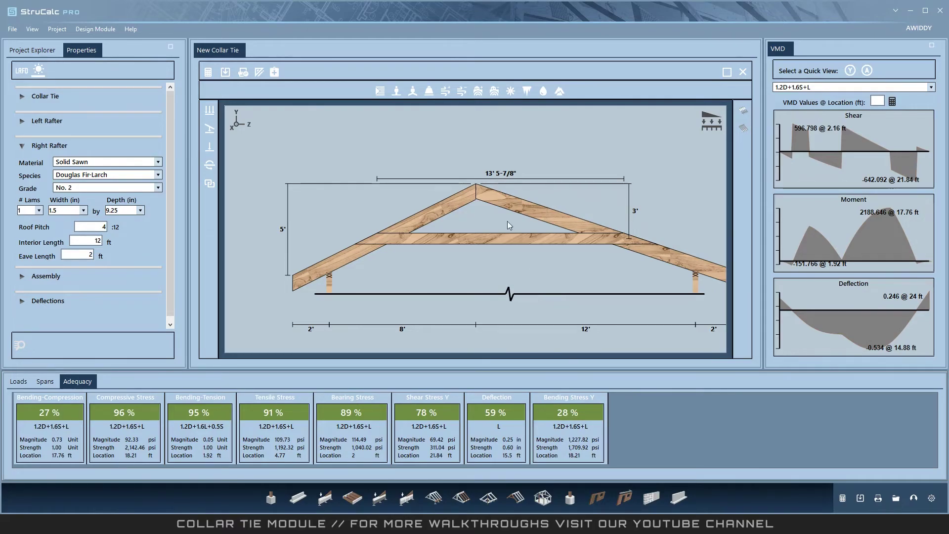
{"action": "left_click", "coordinate": [243, 73]}
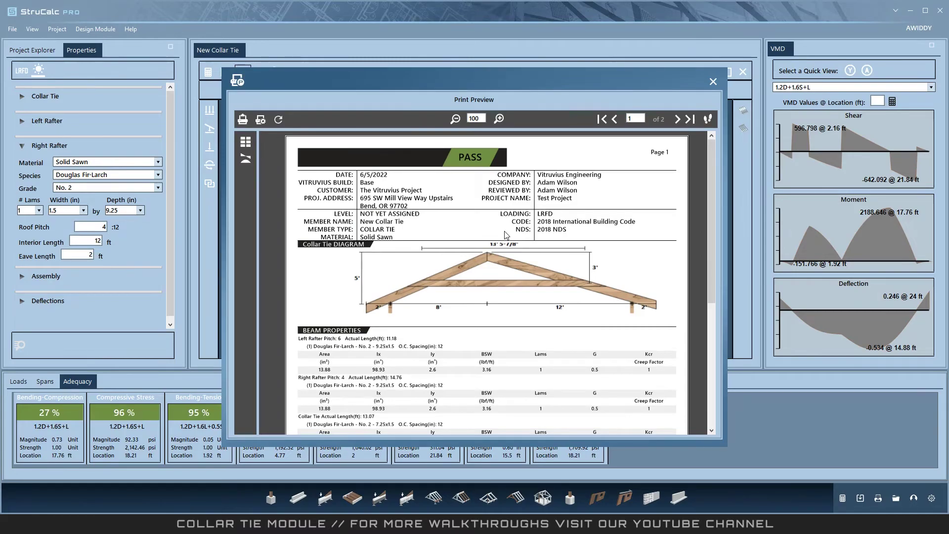
- Refresh the report with the collar tie diagram included and browse pages 1 and 2 as thumbnails
{"action": "left_click", "coordinate": [244, 143]}
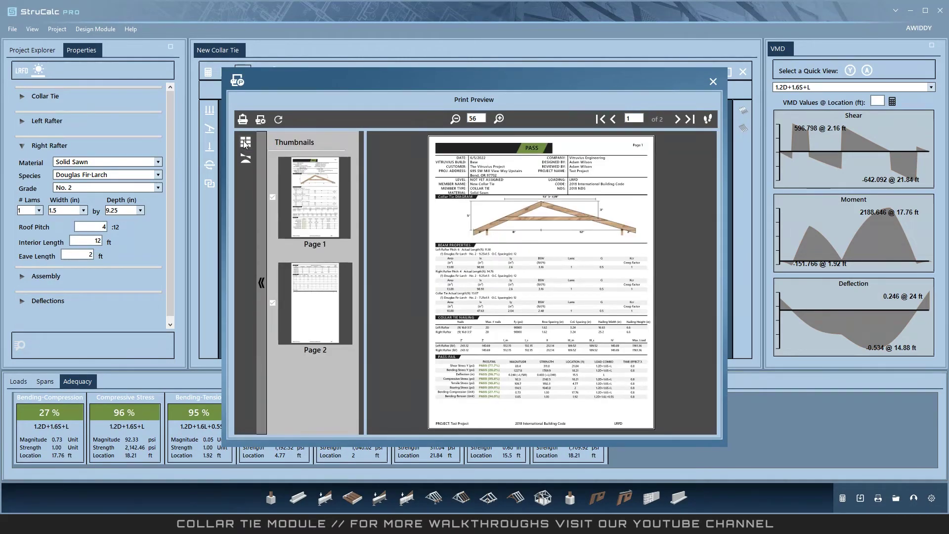
{"action": "left_click", "coordinate": [245, 160]}
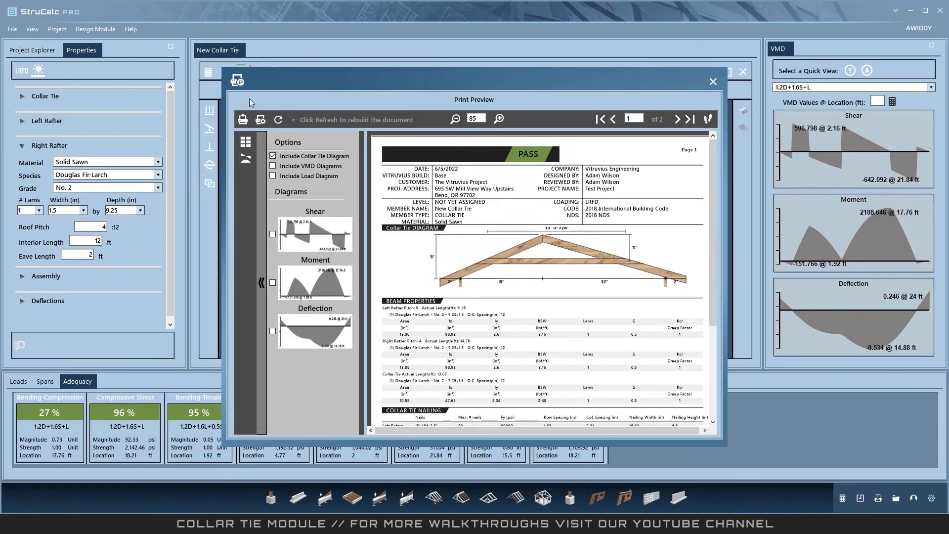
{"action": "left_click", "coordinate": [278, 120]}
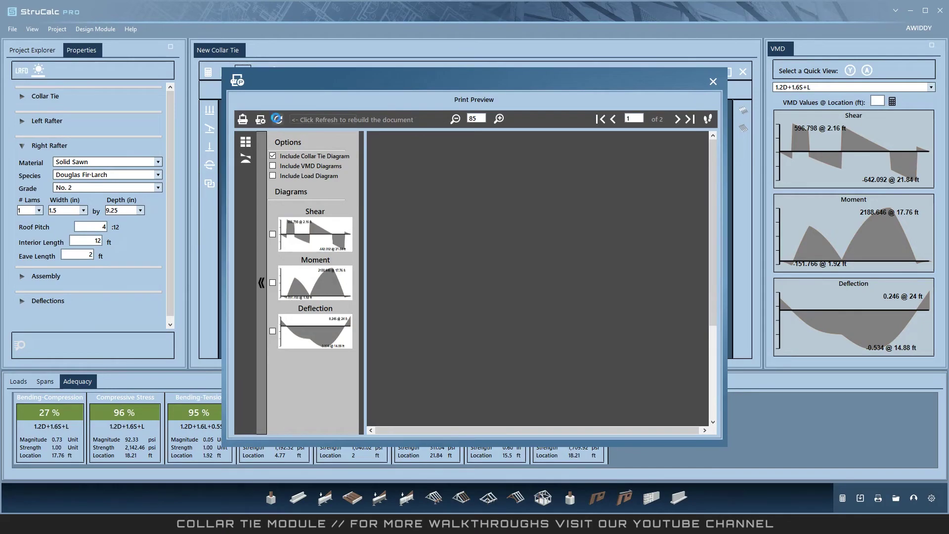
{"action": "left_click", "coordinate": [245, 142]}
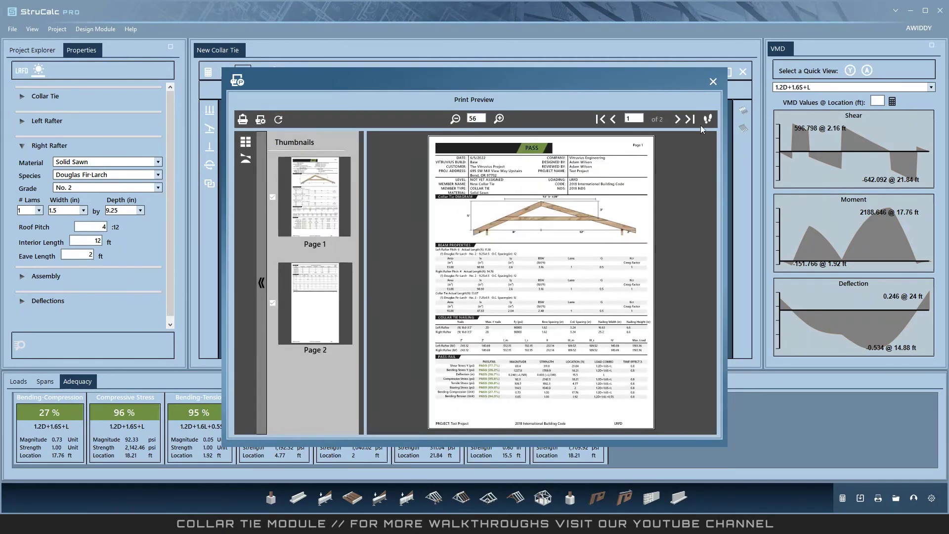
{"action": "left_click", "coordinate": [677, 120]}
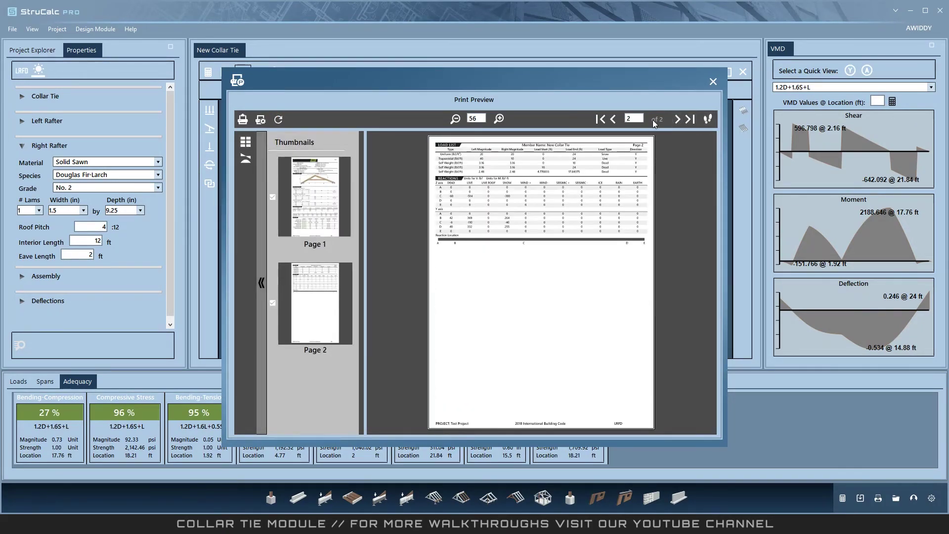
{"action": "left_click", "coordinate": [613, 120]}
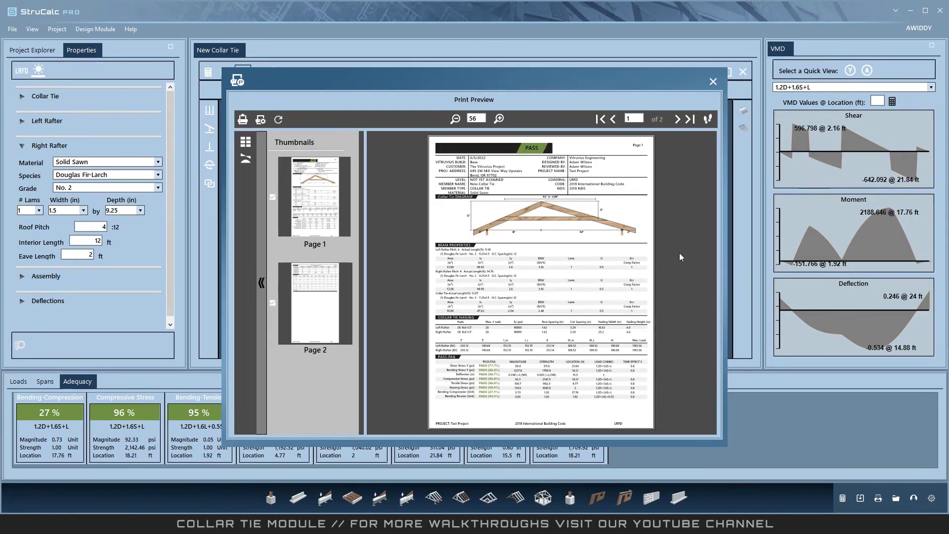